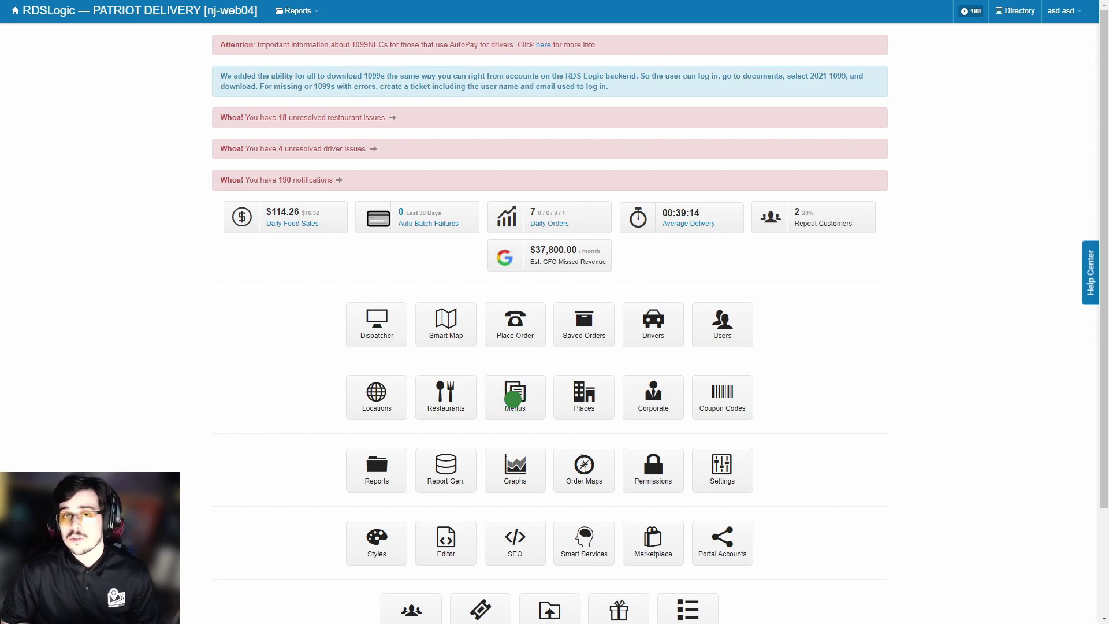
# - Open the Smart Pay section of Smart Services
pyautogui.click(513, 398)
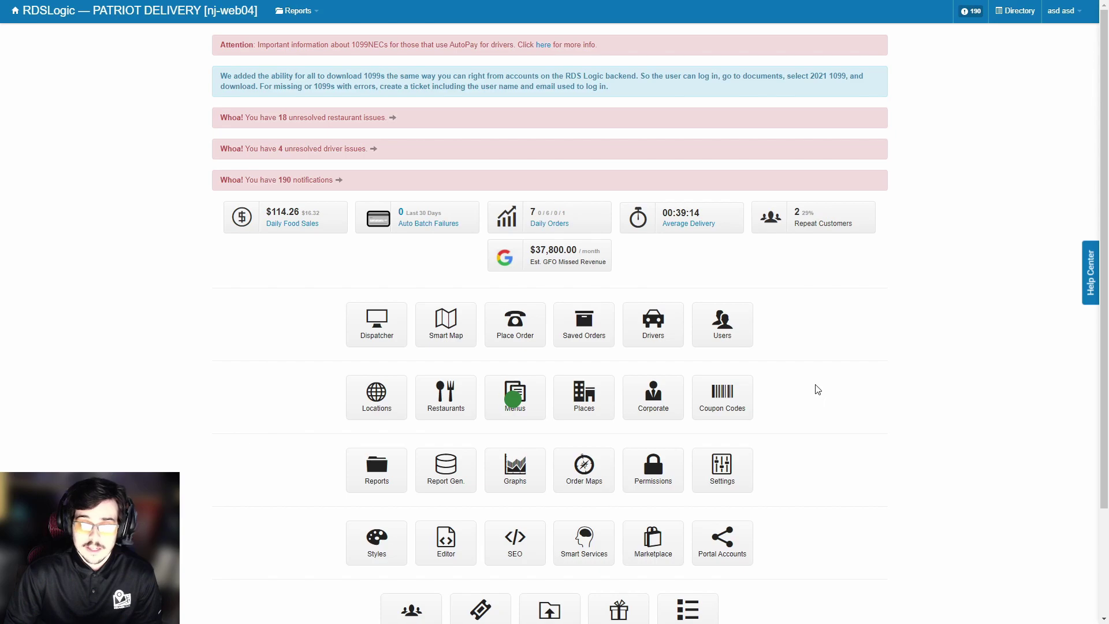
pyautogui.scroll(-2, 815, 389)
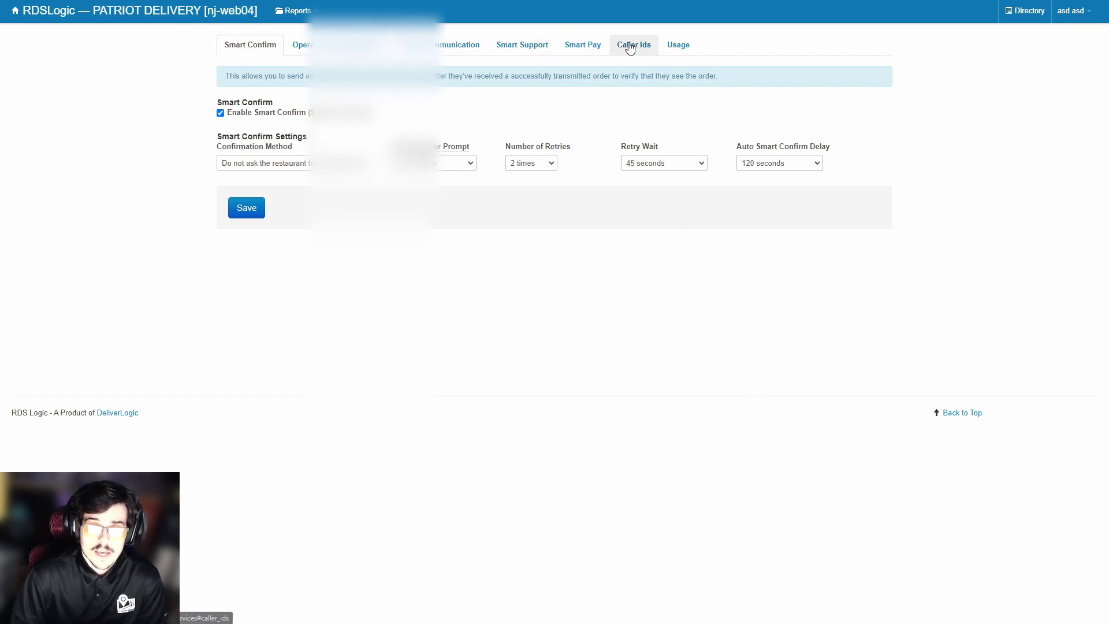
pyautogui.click(590, 51)
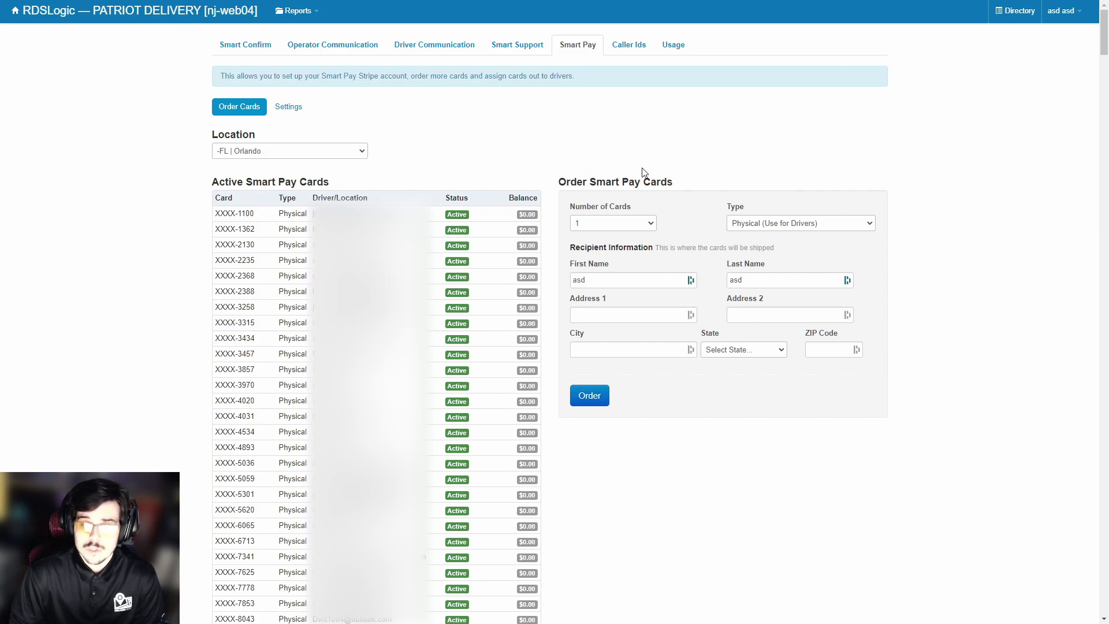
# - Set the Smart Pay card order to 23 cards of type Physical (Use for Drivers)
pyautogui.click(653, 221)
pyautogui.moveTo(651, 264); pyautogui.dragTo(654, 287)
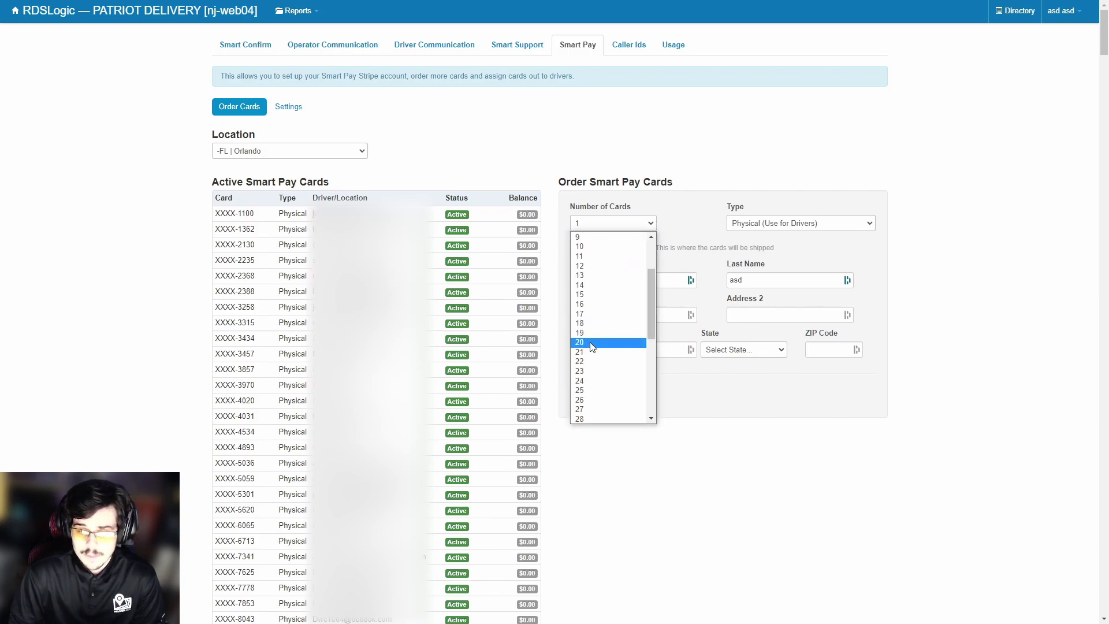
pyautogui.click(598, 377)
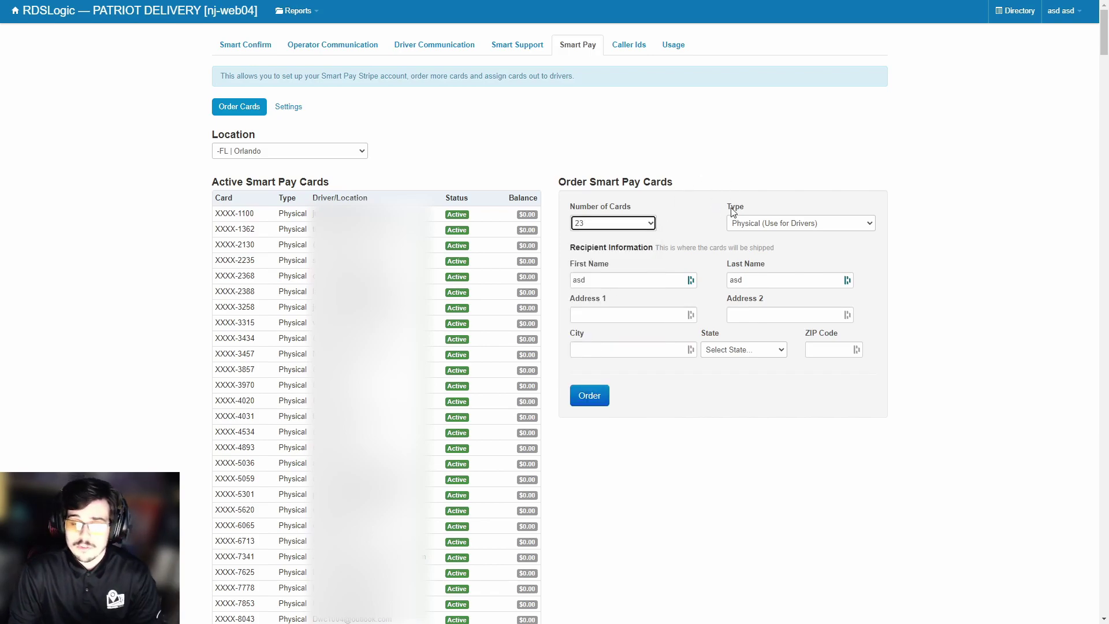
pyautogui.click(777, 222)
pyautogui.click(772, 236)
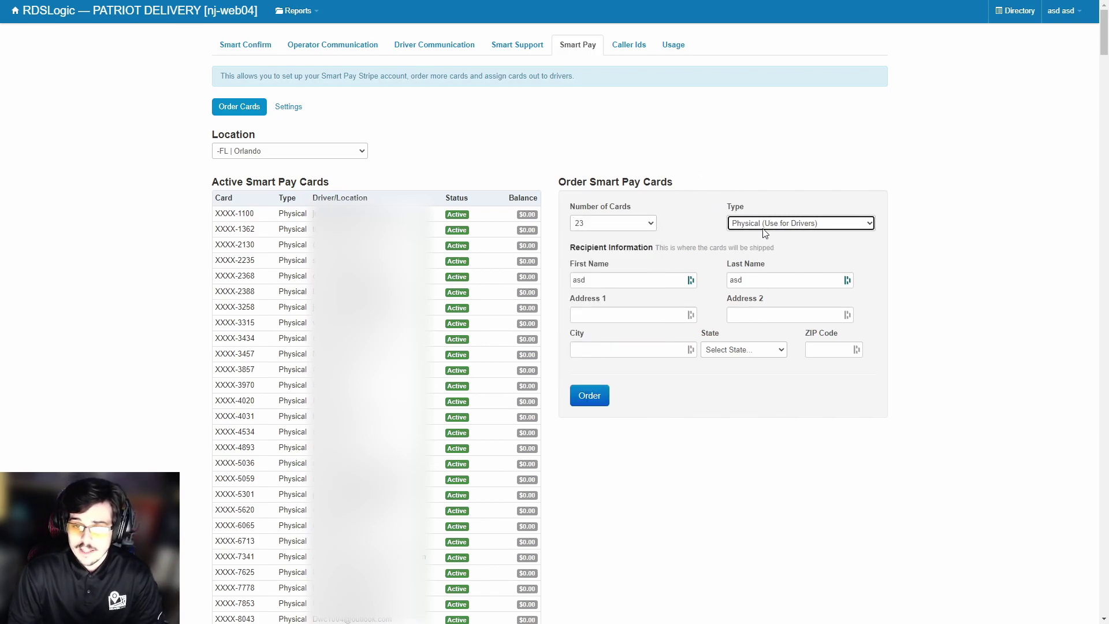
pyautogui.click(763, 228)
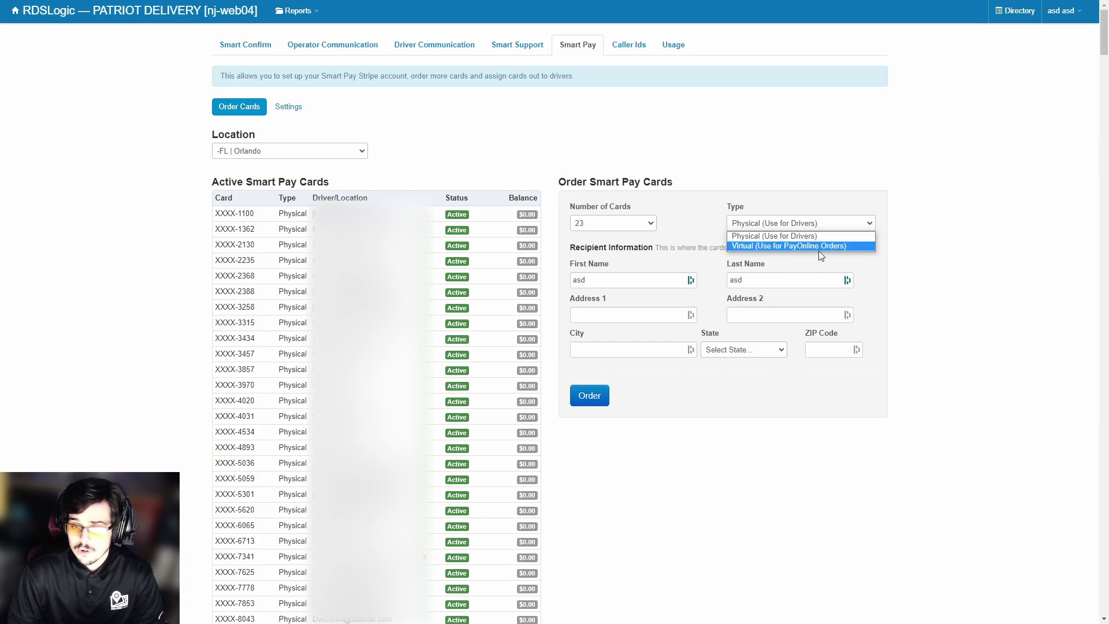
pyautogui.click(778, 223)
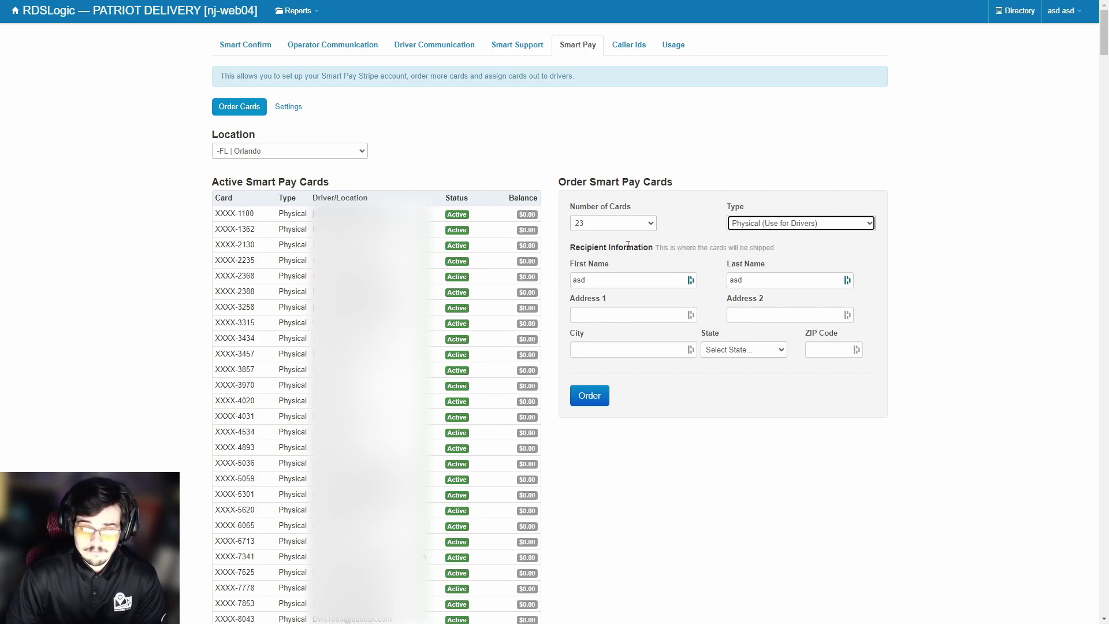
# - Clear the recipient's first name and last name in the card order form
pyautogui.doubleClick(604, 277)
pyautogui.press('BackSpace')
pyautogui.doubleClick(768, 280)
pyautogui.press('BackSpace')
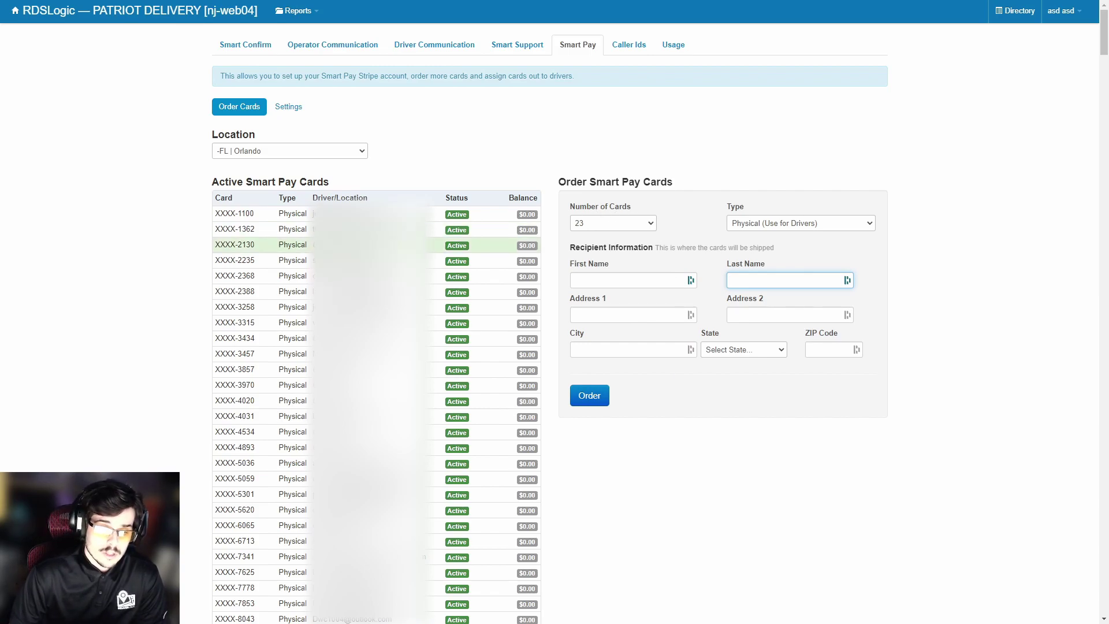
# - Examine the card endings and the activation and shipping statuses of the inactive Smart Pay cards
pyautogui.scroll(-3, 139, 229)
pyautogui.scroll(-9, 138, 230)
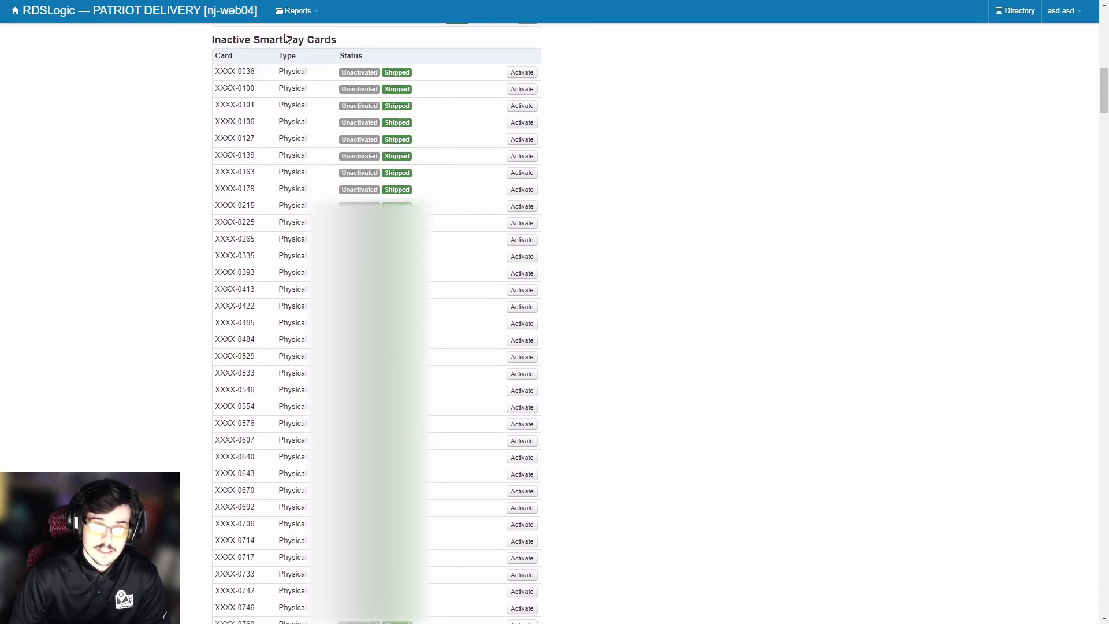
pyautogui.doubleClick(244, 71)
pyautogui.doubleClick(245, 105)
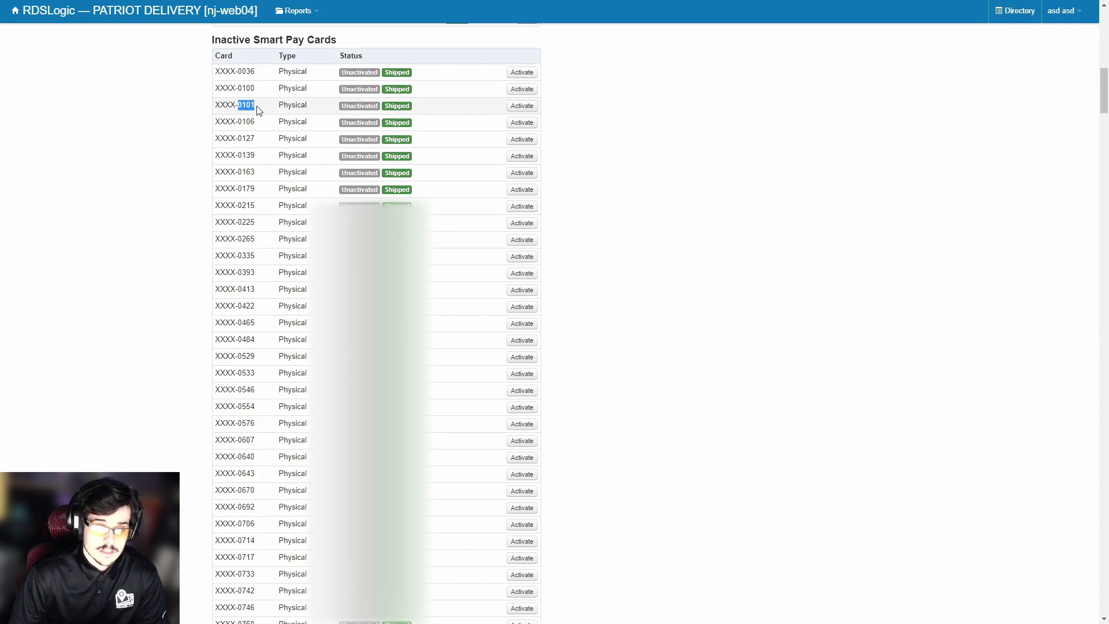
pyautogui.doubleClick(246, 156)
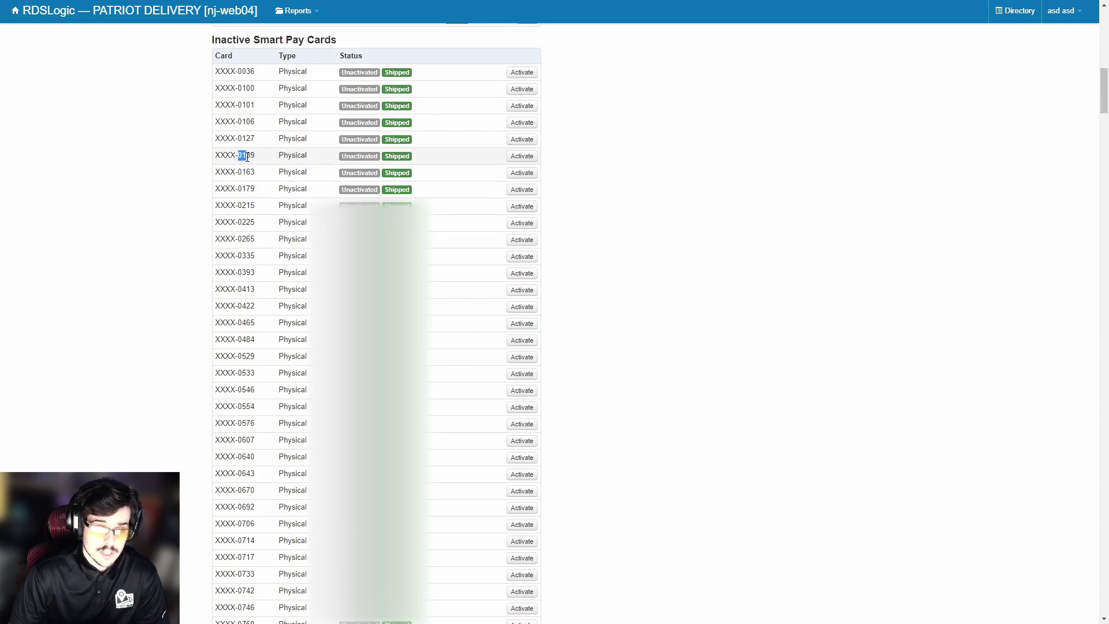
pyautogui.doubleClick(245, 240)
pyautogui.click(252, 237)
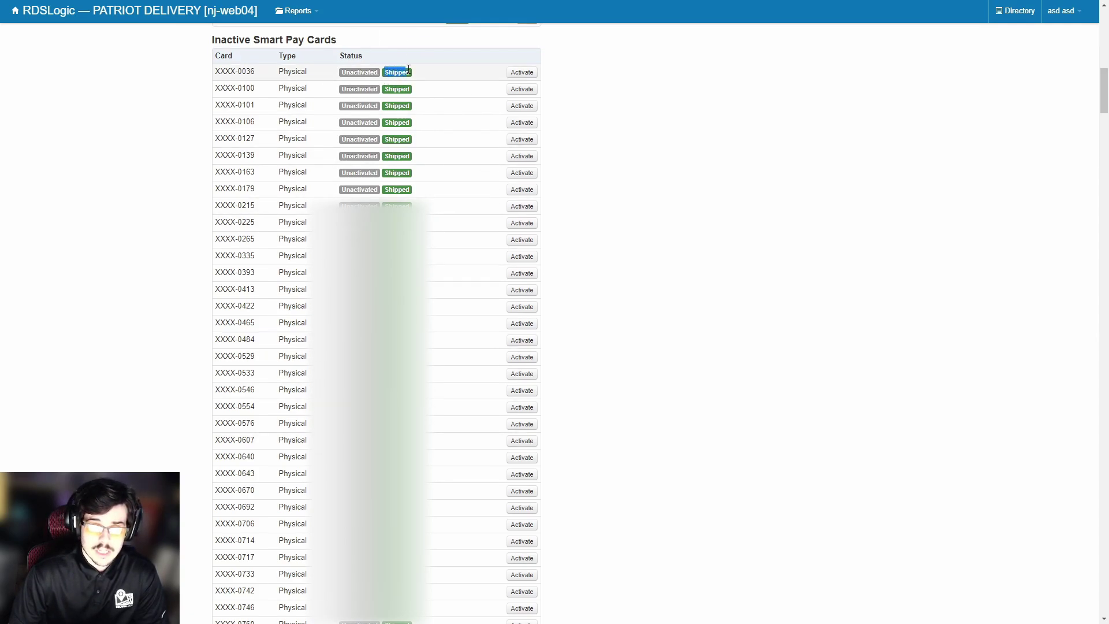
pyautogui.tripleClick(358, 74)
pyautogui.click(357, 74)
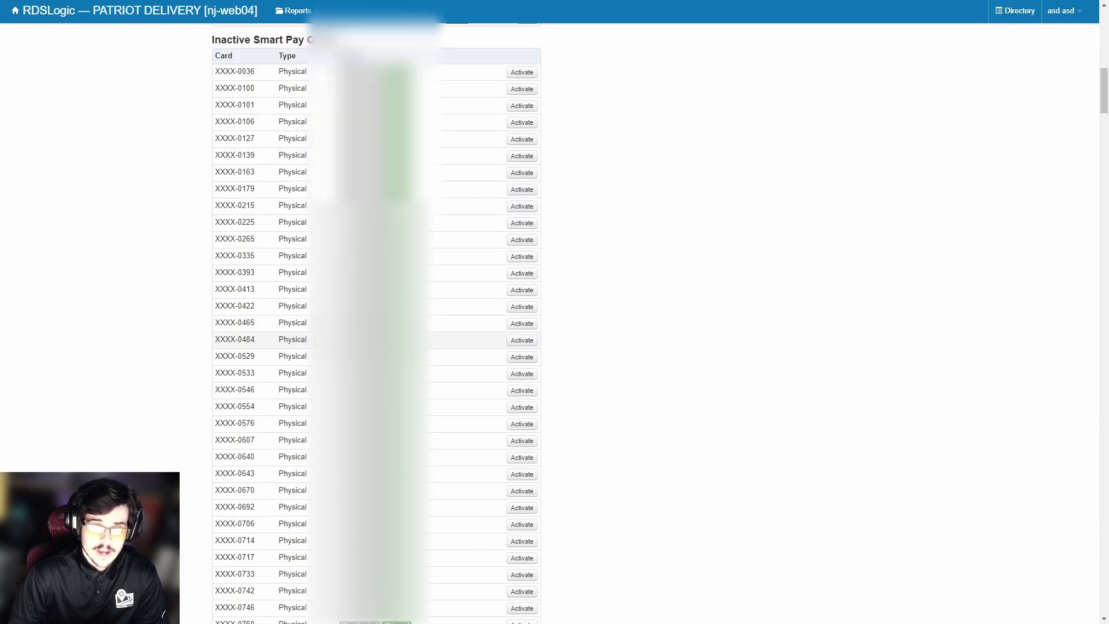
# - Review the active Smart Pay cards, including the drivers and locations assigned to the physical and virtual cards
pyautogui.scroll(3, 355, 76)
pyautogui.scroll(9, 355, 75)
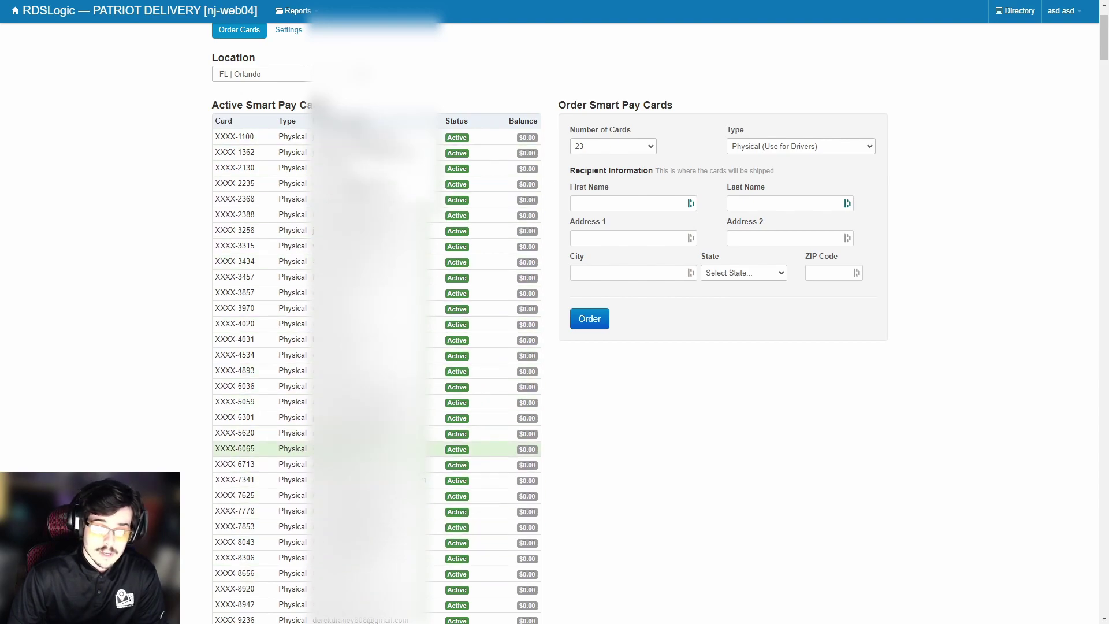
pyautogui.scroll(-1, 376, 184)
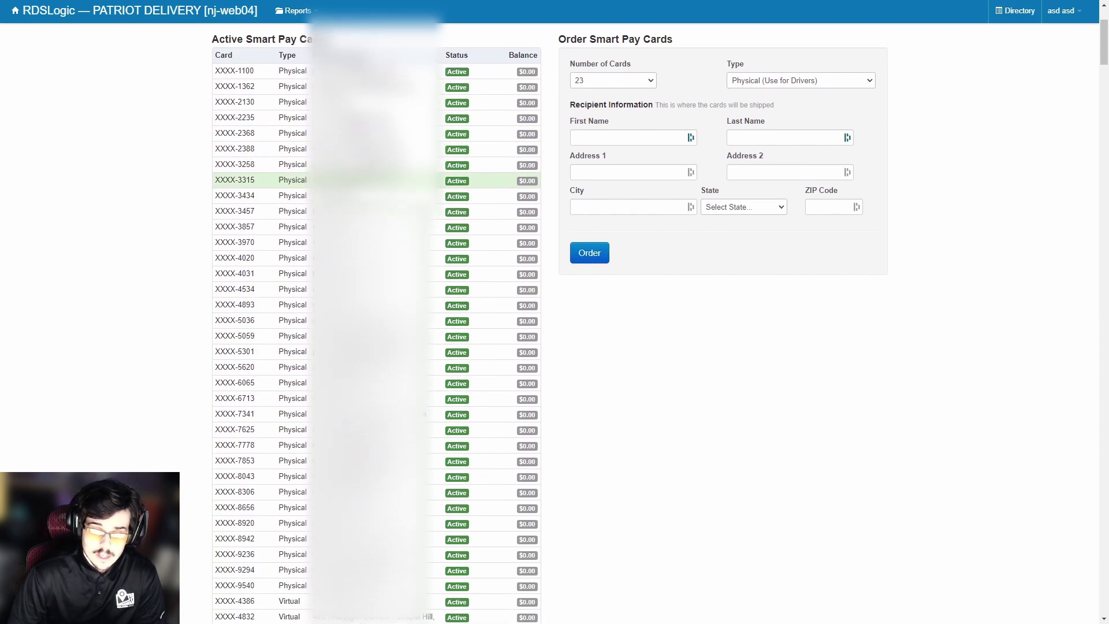
pyautogui.scroll(-1, 375, 184)
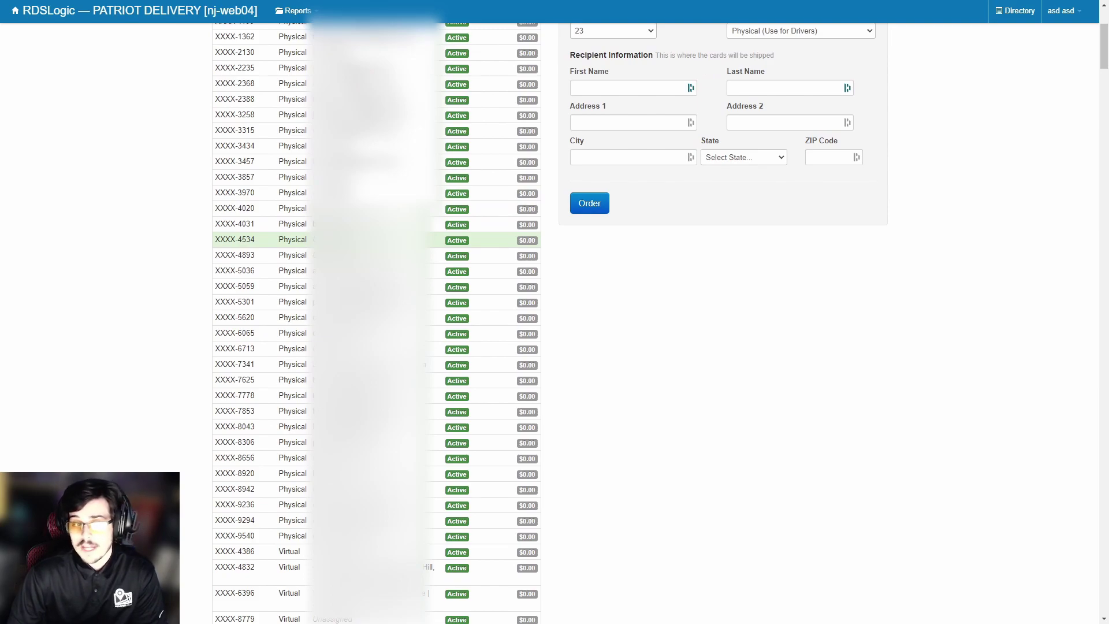
pyautogui.scroll(-2, 376, 237)
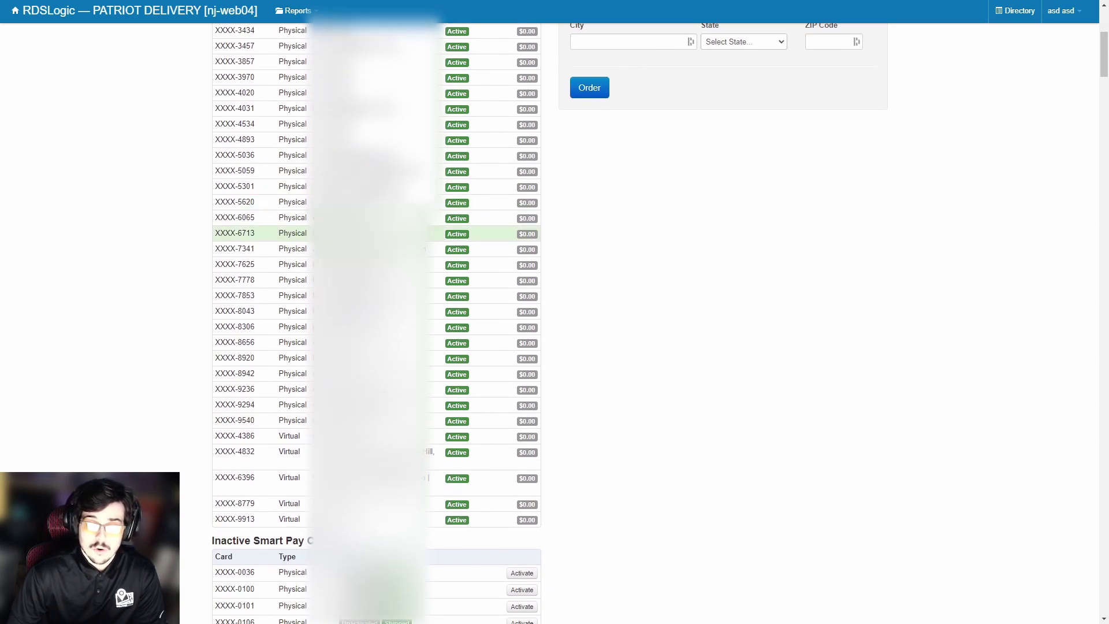
pyautogui.scroll(-1, 309, 273)
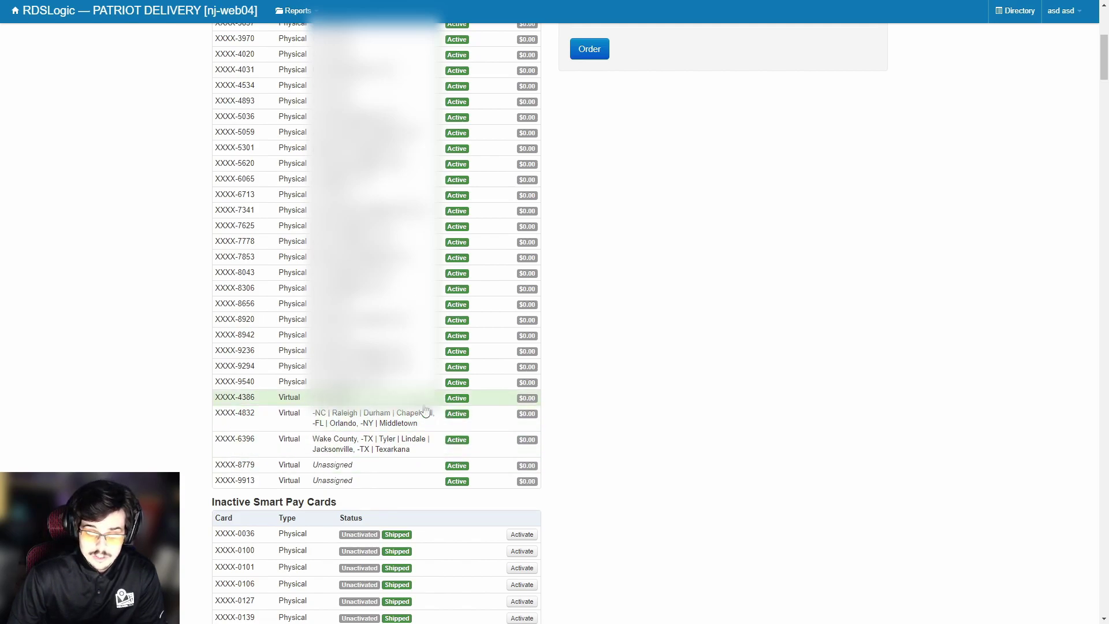
pyautogui.scroll(9, 439, 405)
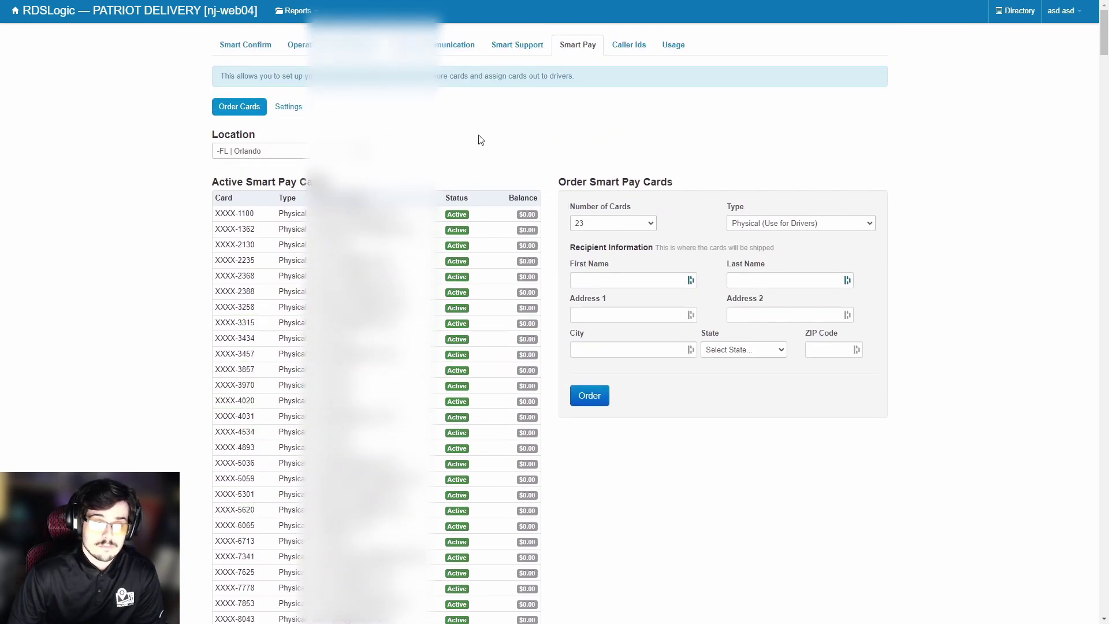
# - Open the Smart Pay card settings and read the explanations of Transfer Buffer, Minimum Balance and Auto Load More
pyautogui.click(292, 110)
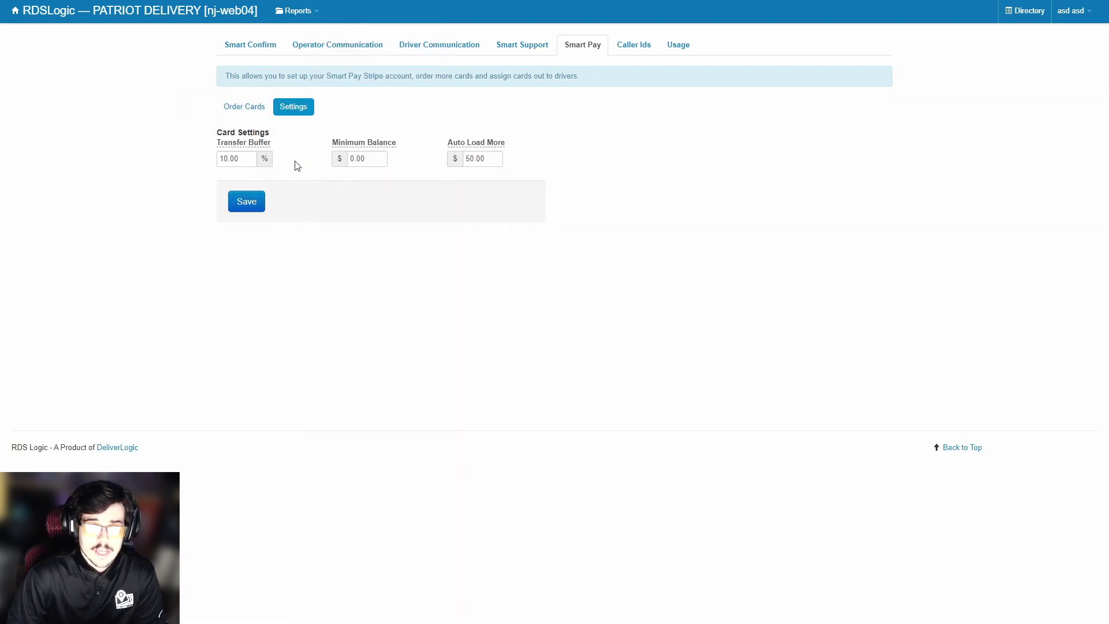
pyautogui.moveTo(231, 149)
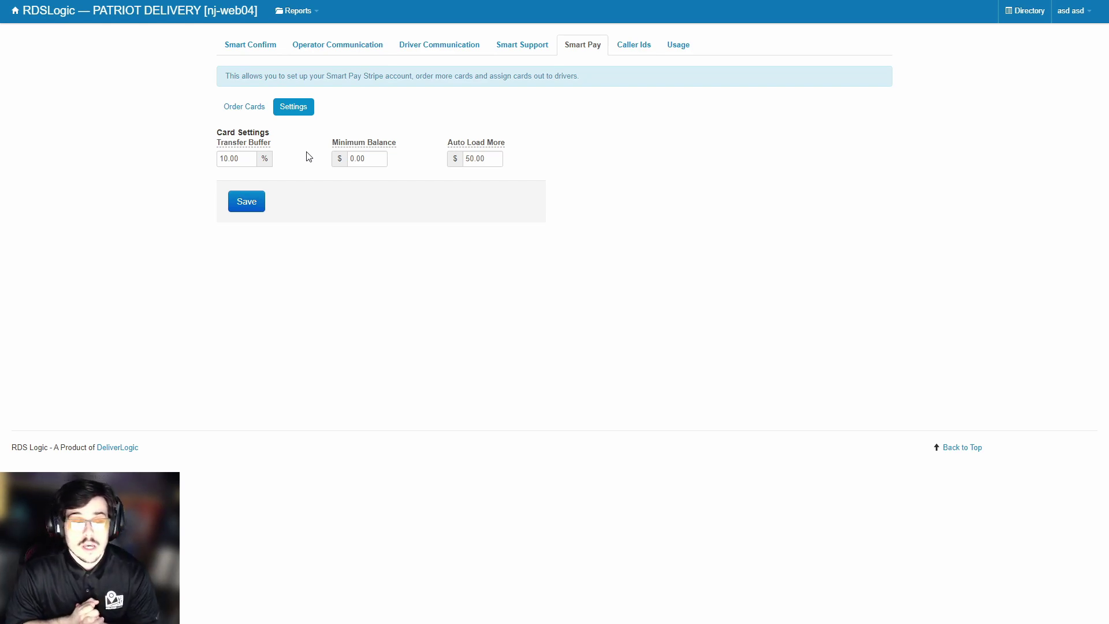
pyautogui.moveTo(339, 149)
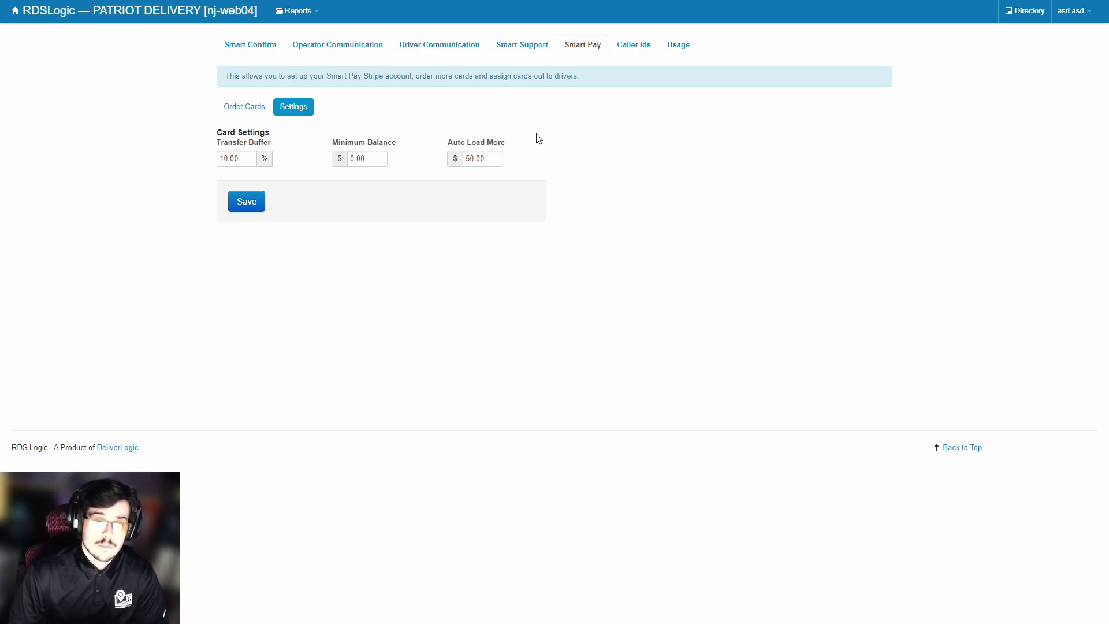
pyautogui.moveTo(501, 142)
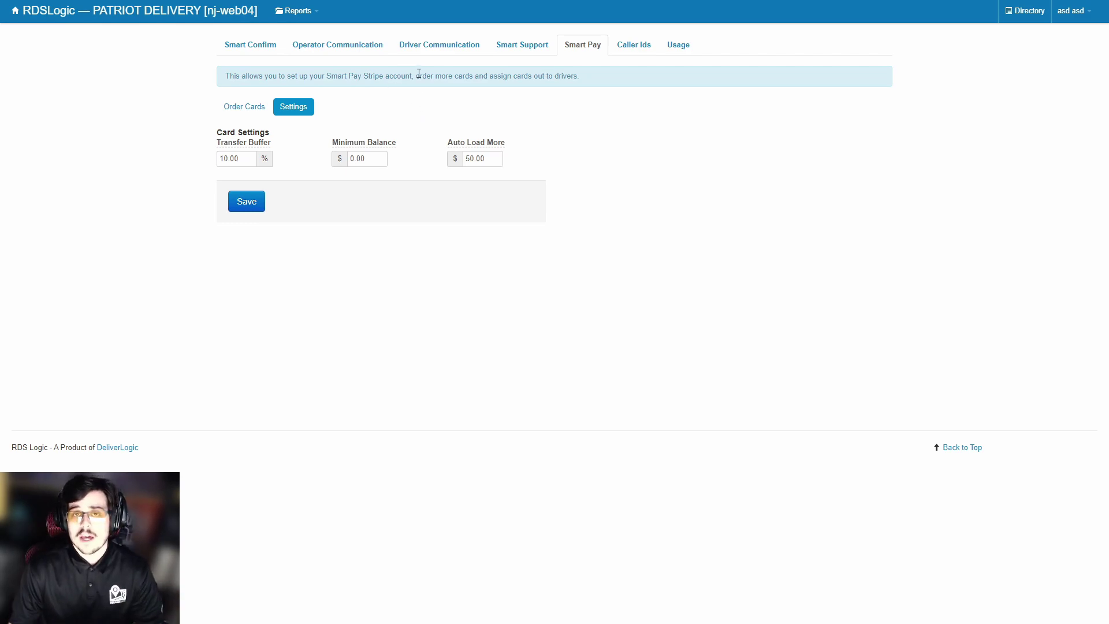
# - Leave the card settings and open the Smart Pay card assignments for drivers
pyautogui.click(258, 113)
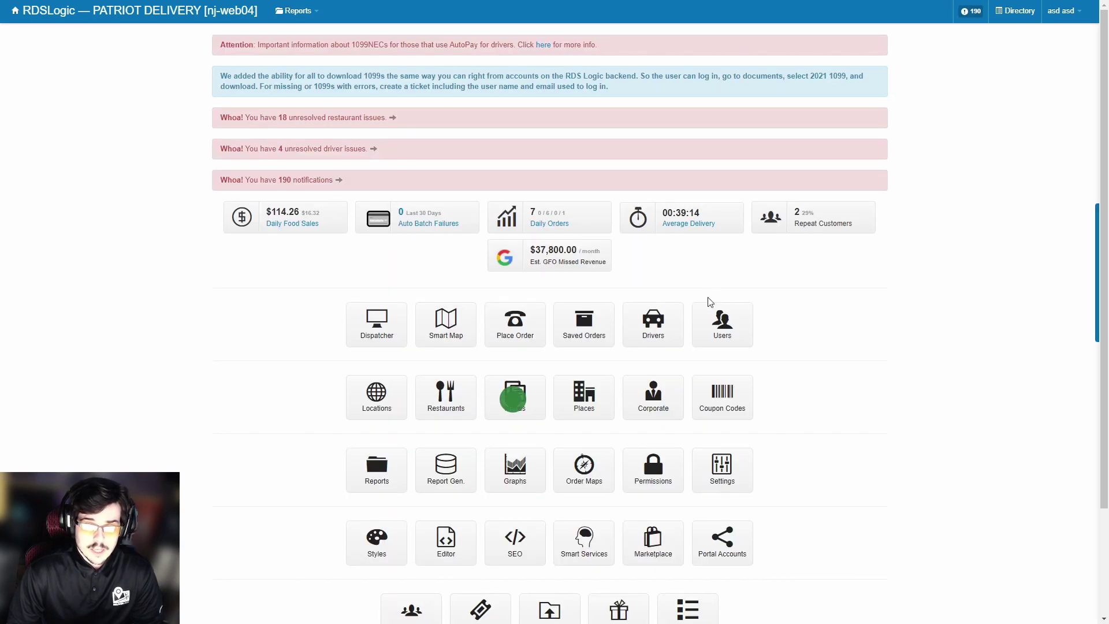
pyautogui.click(683, 335)
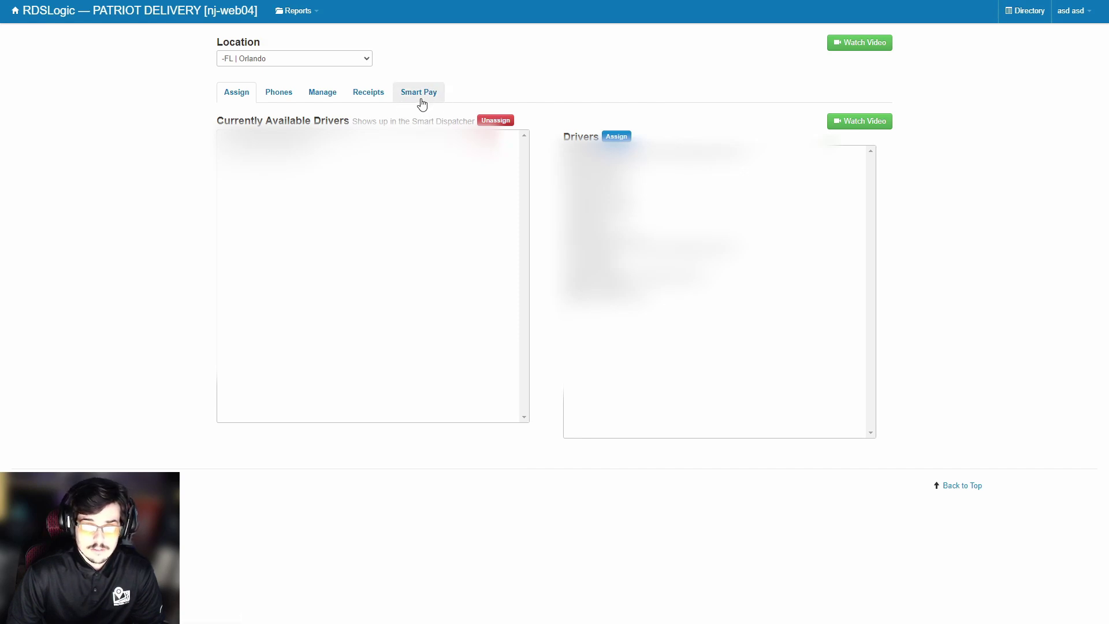
pyautogui.click(421, 93)
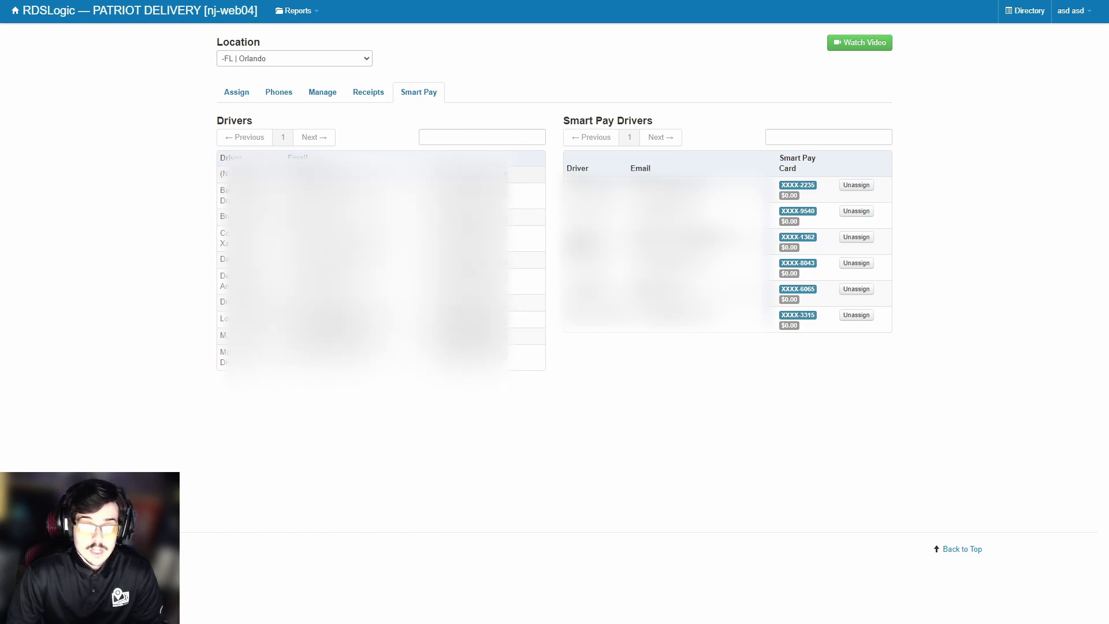
# - Assign the first available Smart Pay card to the first listed driver and unassign it again
pyautogui.click(455, 176)
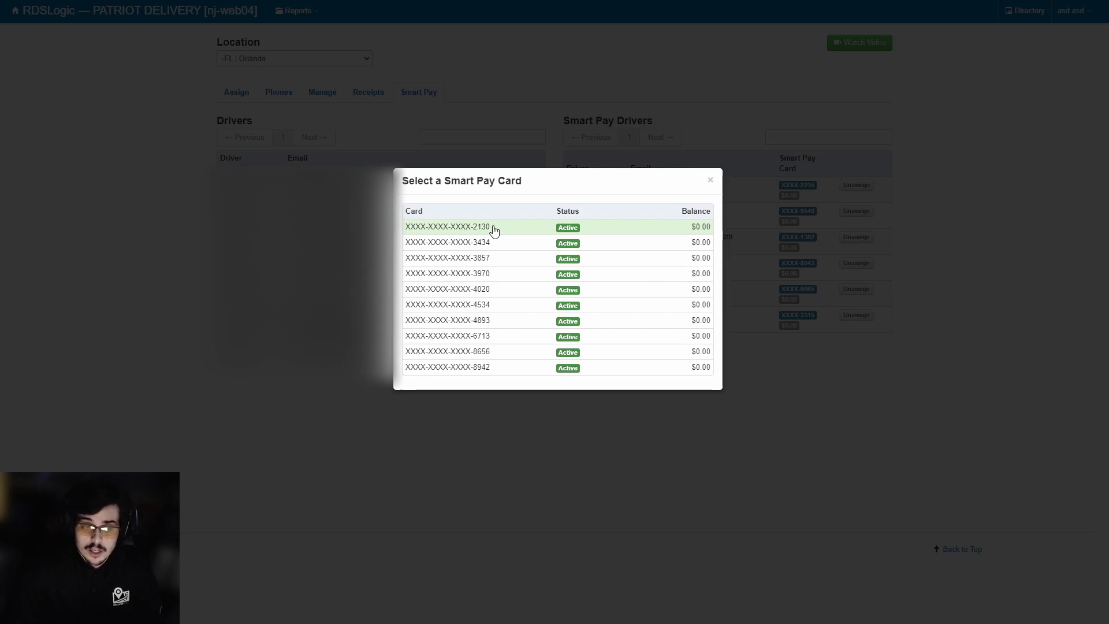
pyautogui.click(607, 226)
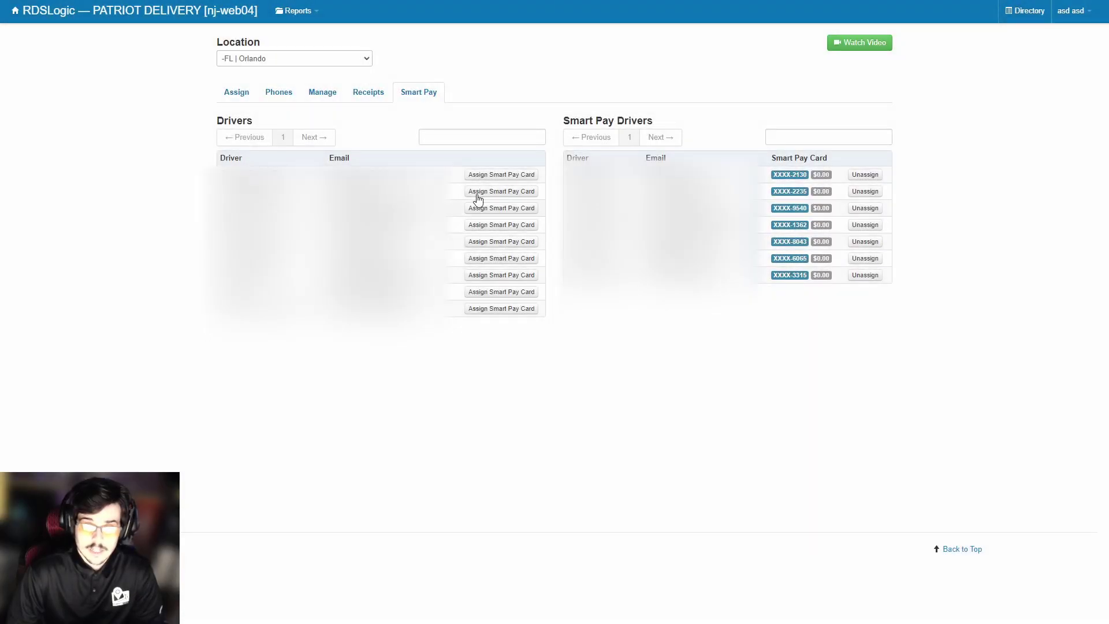
pyautogui.click(869, 178)
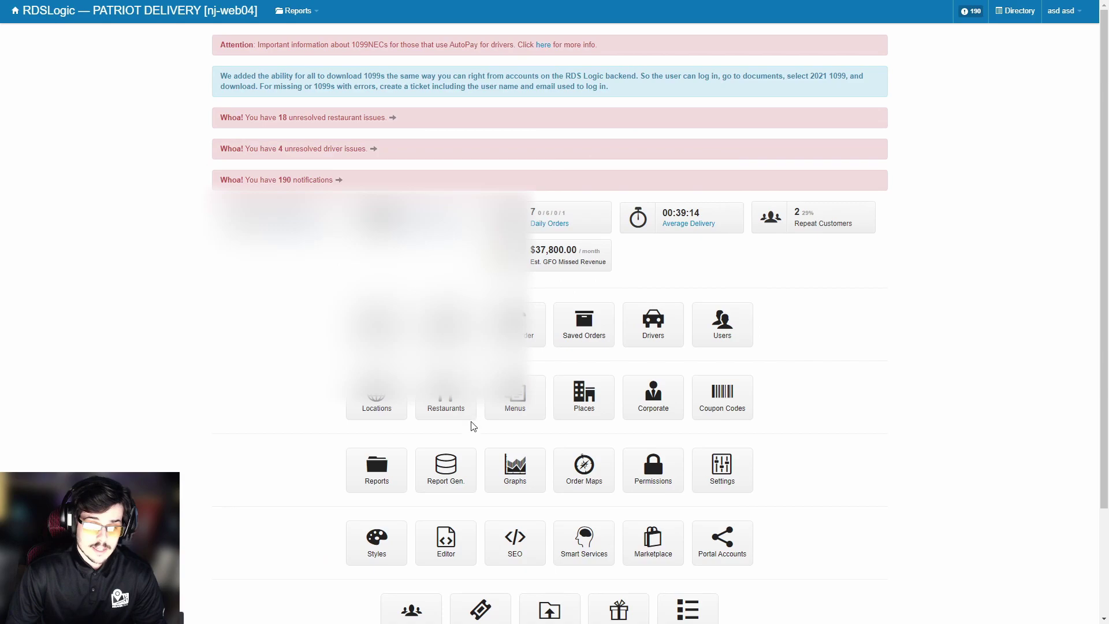
# - Open the Financial settings of the Arby's restaurant in the Orlando location and locate its payment method
pyautogui.click(512, 397)
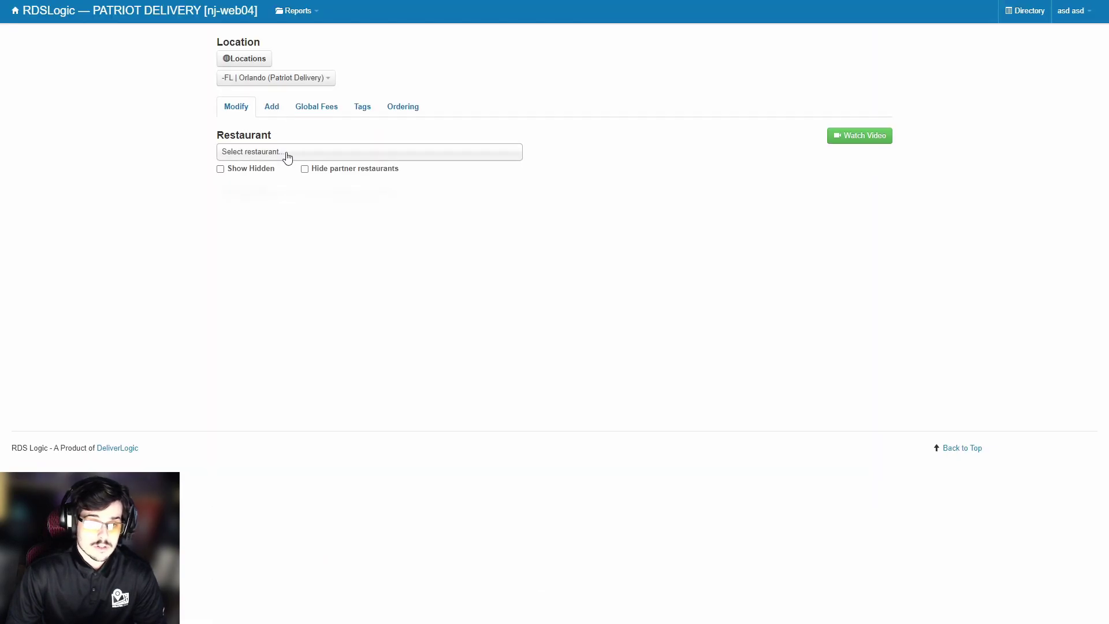
pyautogui.click(287, 153)
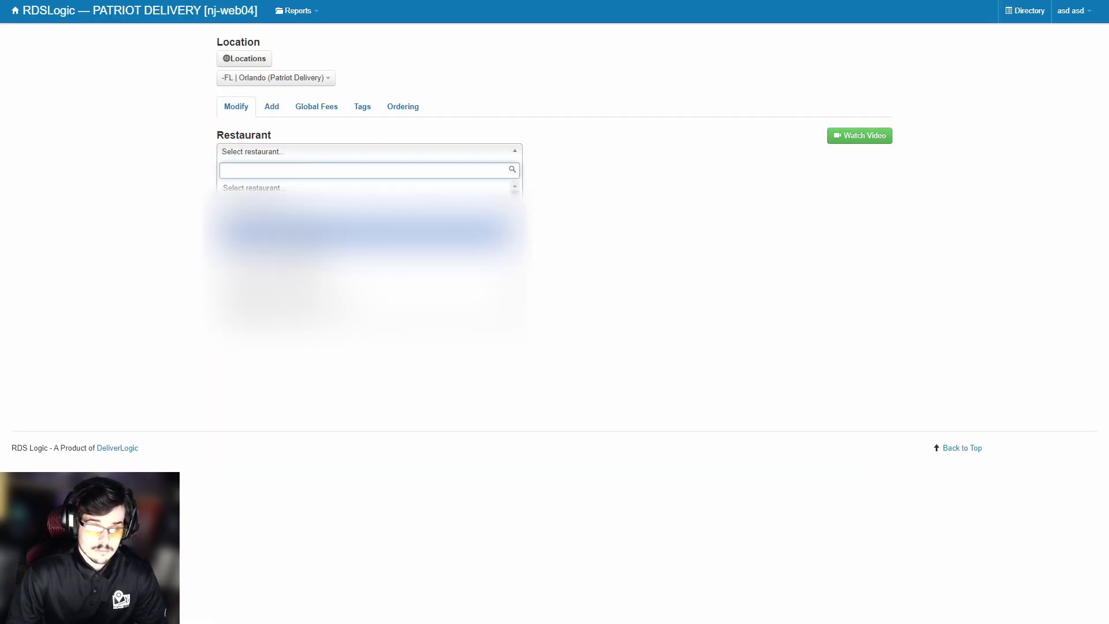
pyautogui.click(313, 232)
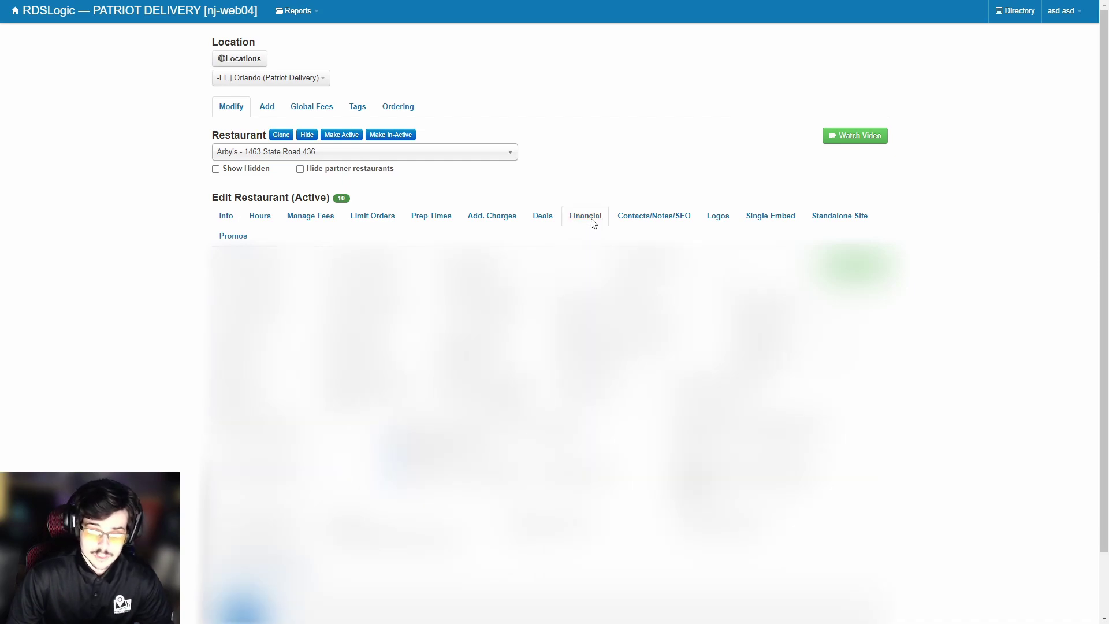
pyautogui.click(596, 222)
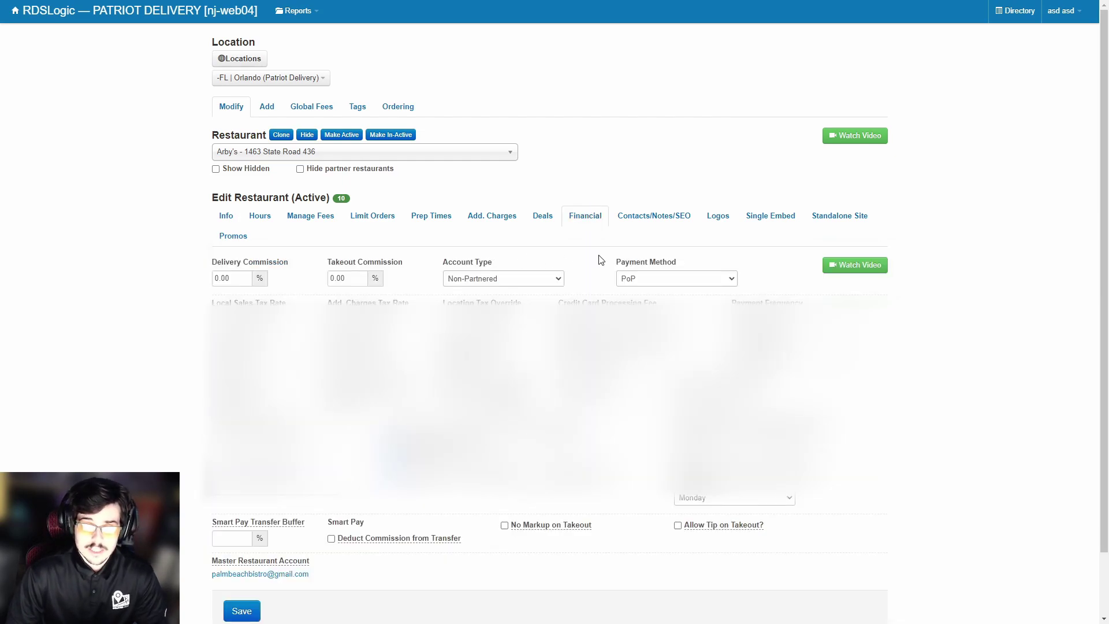
pyautogui.moveTo(610, 258); pyautogui.dragTo(713, 271)
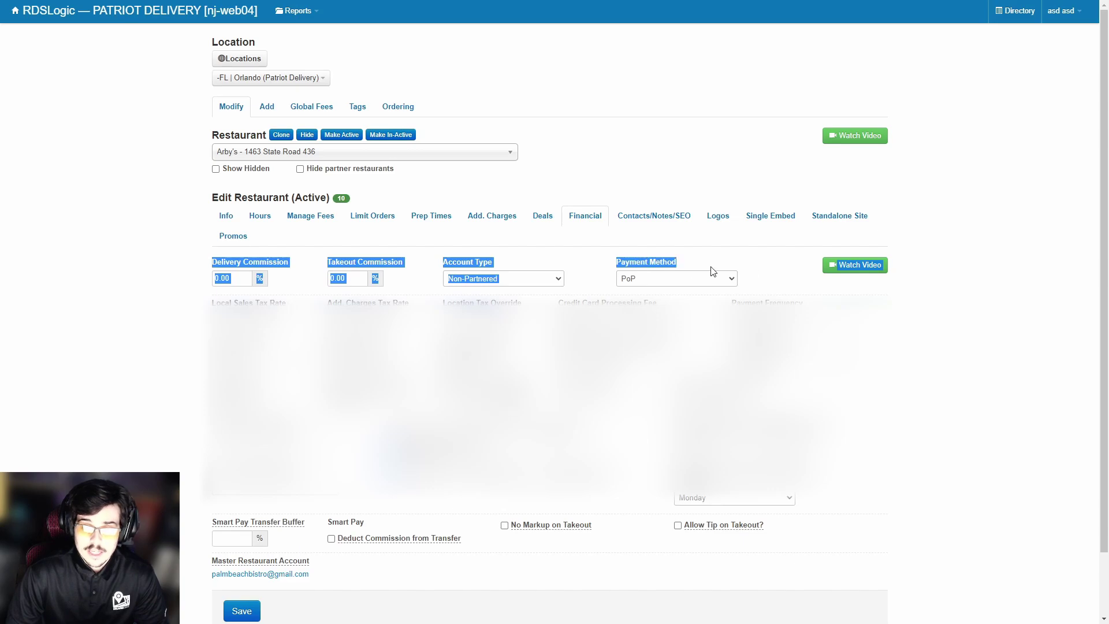
# - Review the available payment method options for the Arby's restaurant without changing the selection
pyautogui.click(650, 268)
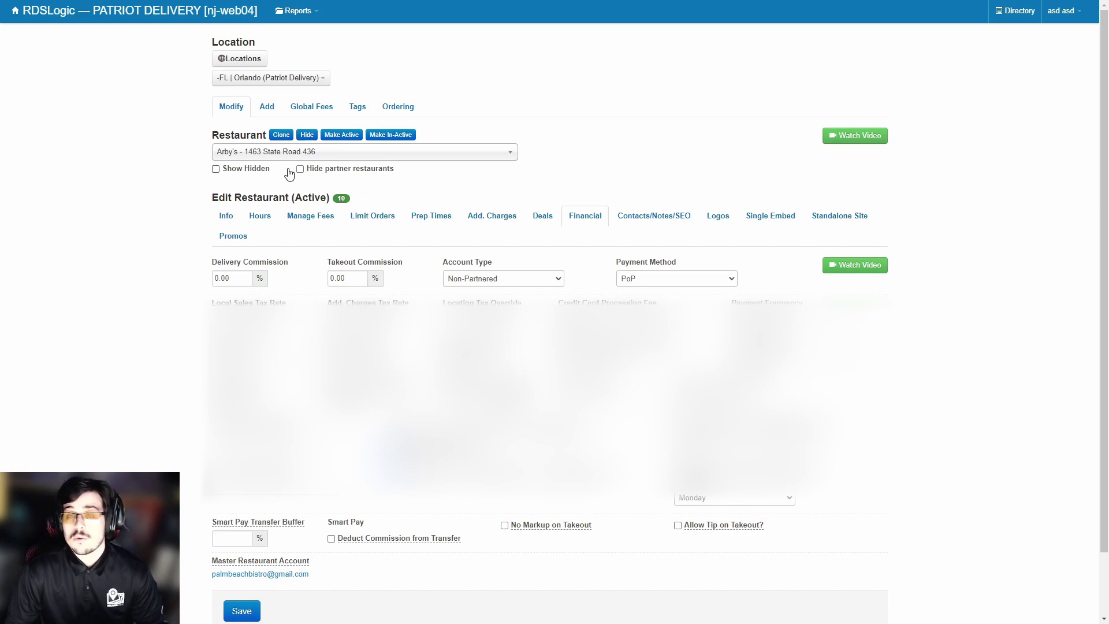
pyautogui.click(655, 279)
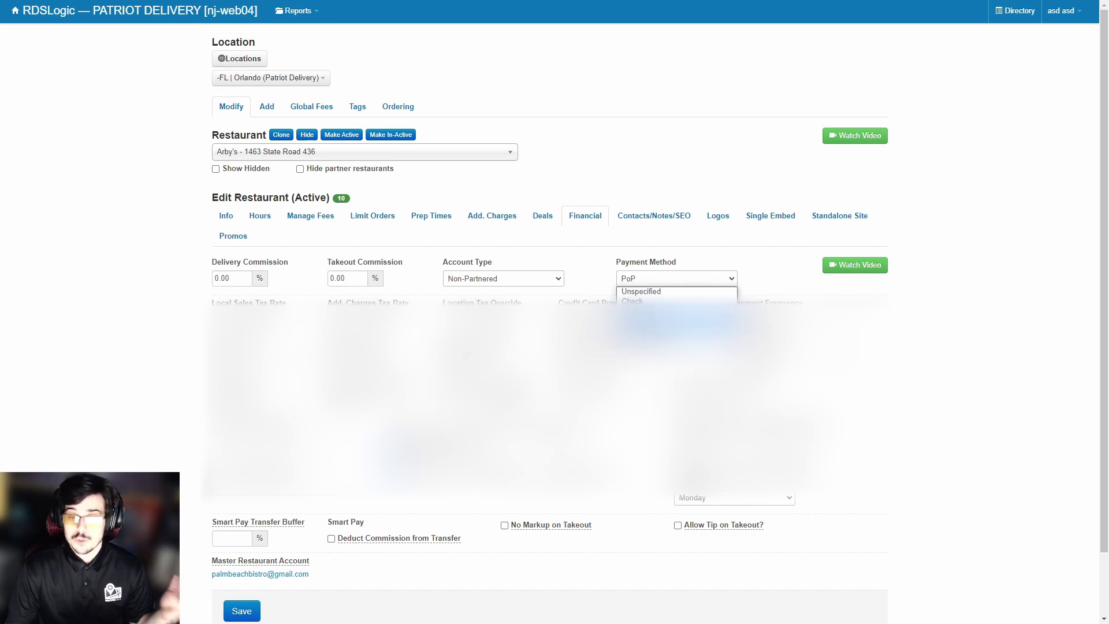
pyautogui.click(578, 260)
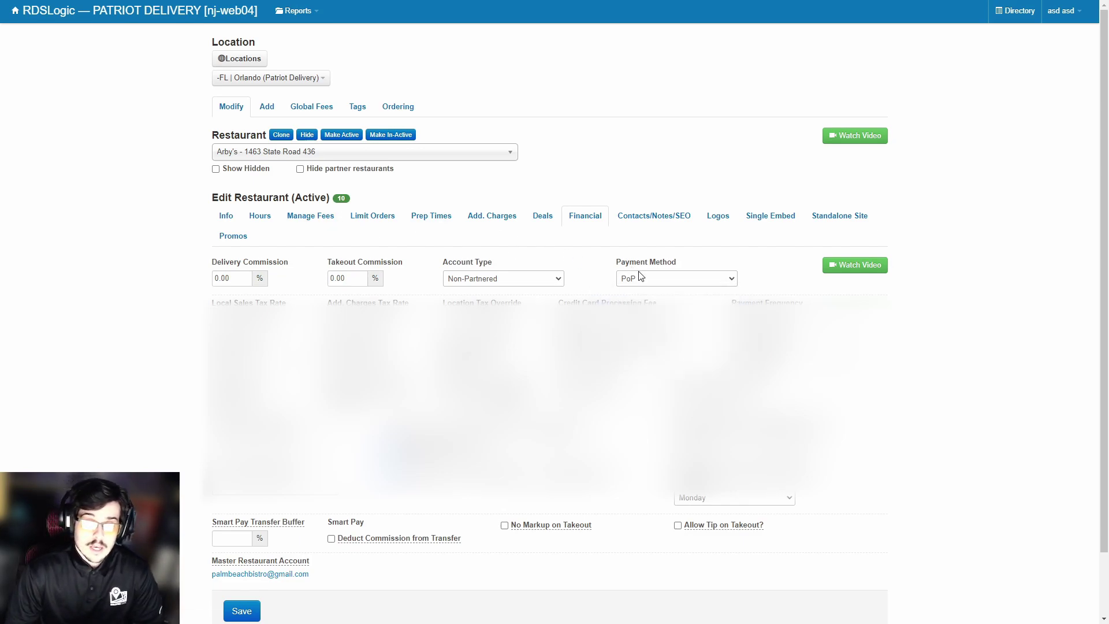
# - Open the restaurant's general Info settings and locate the Dispatcher Notes shown on dispatch quick info
pyautogui.click(227, 217)
pyautogui.scroll(-5, 626, 264)
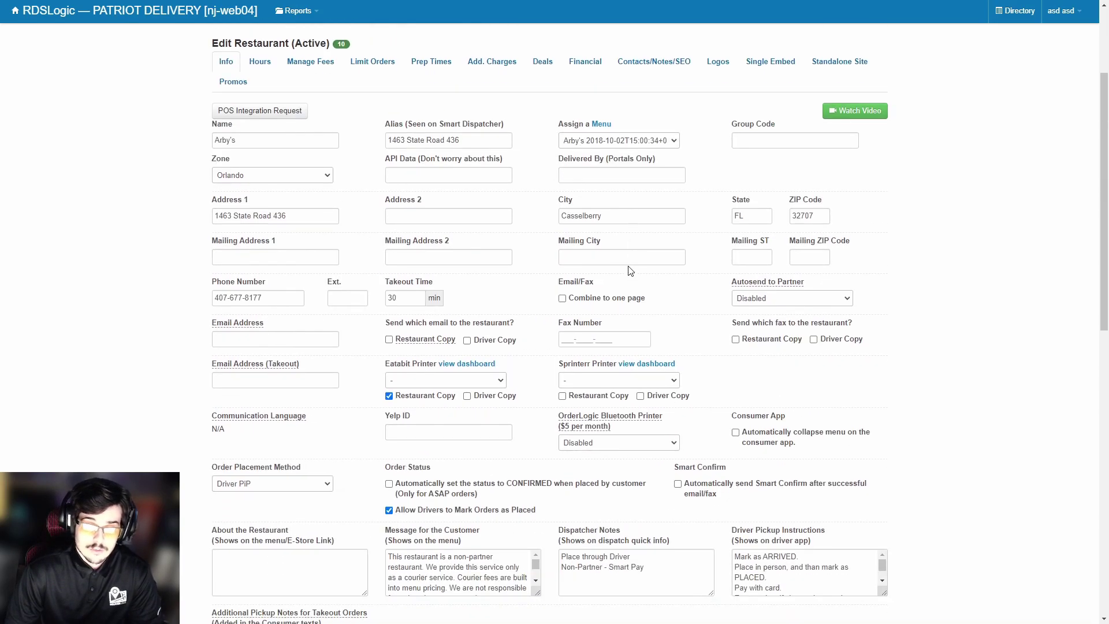
pyautogui.scroll(-1, 626, 265)
pyautogui.moveTo(559, 299); pyautogui.dragTo(671, 311)
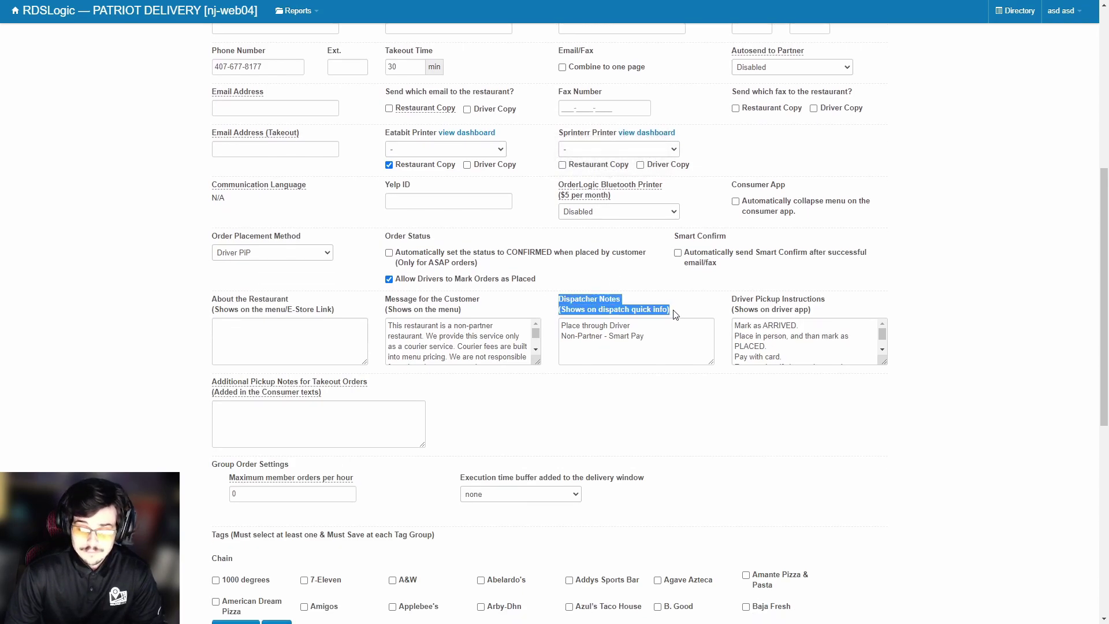
pyautogui.click(666, 315)
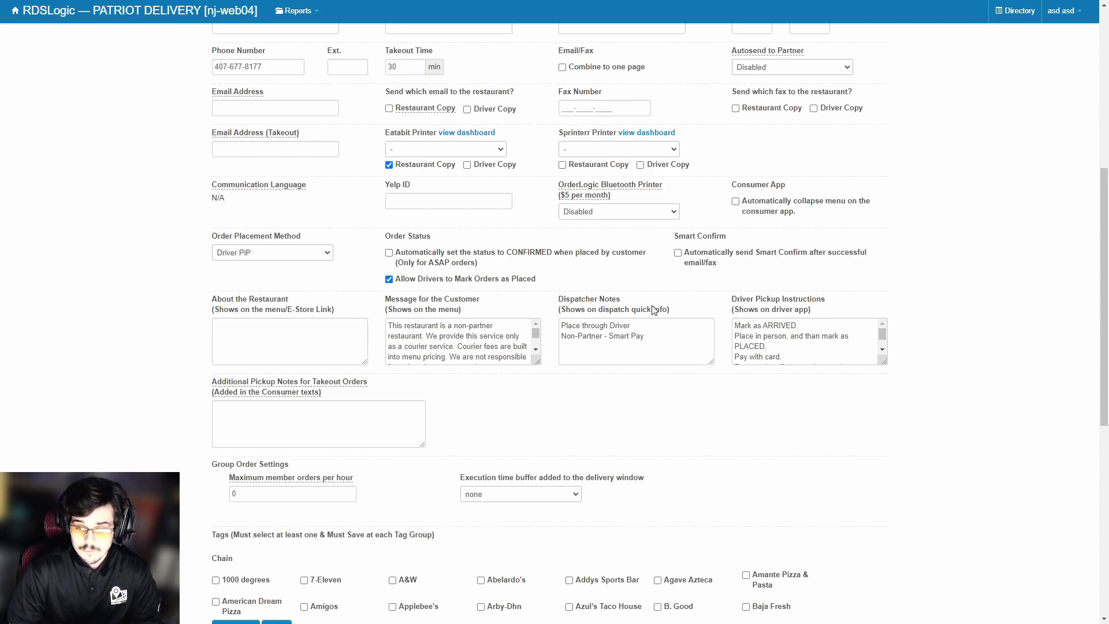
# - Review the available Order Placement Method options for the restaurant and close the list without choosing another one
pyautogui.moveTo(318, 238); pyautogui.dragTo(289, 240)
pyautogui.click(219, 240)
pyautogui.click(302, 252)
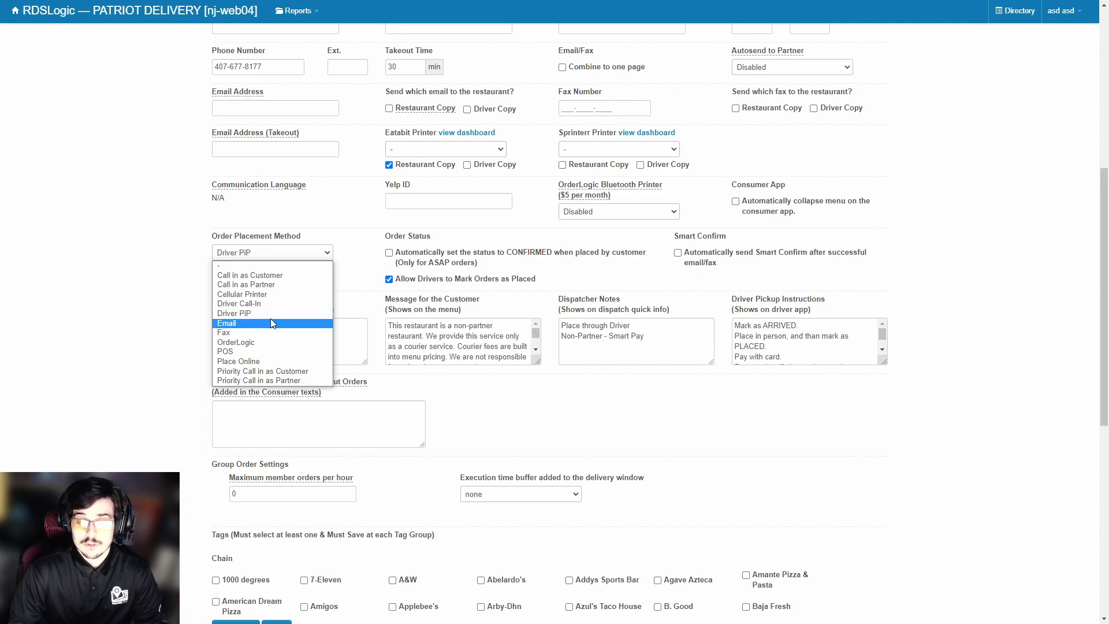
pyautogui.click(176, 287)
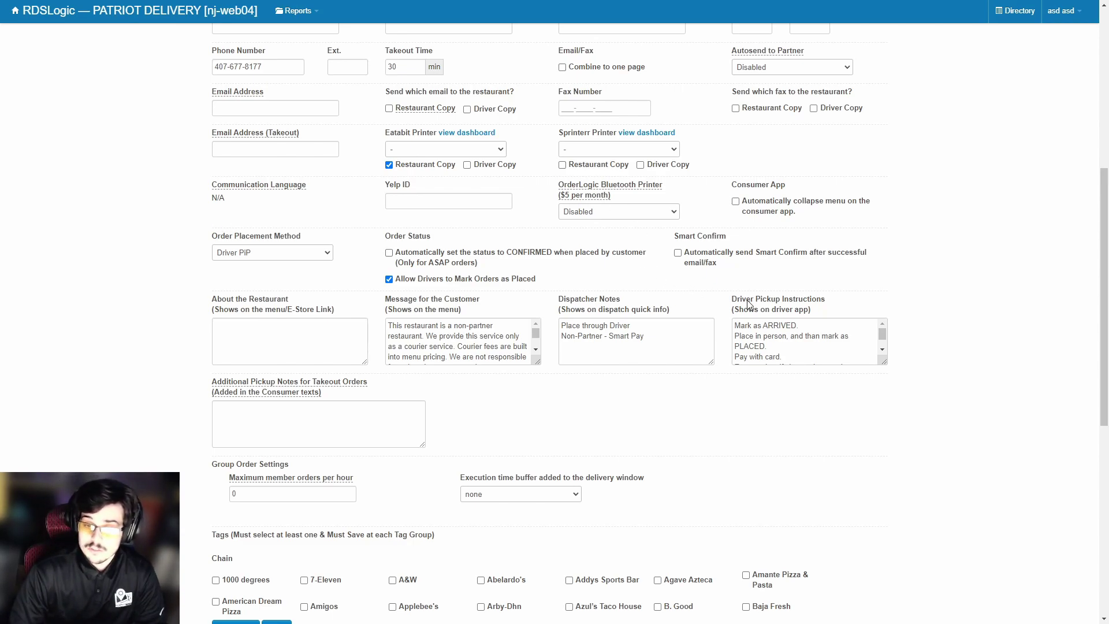
# - Examine the Driver Pickup Instructions that are shown on the driver app
pyautogui.moveTo(732, 300); pyautogui.dragTo(835, 298)
pyautogui.click(834, 293)
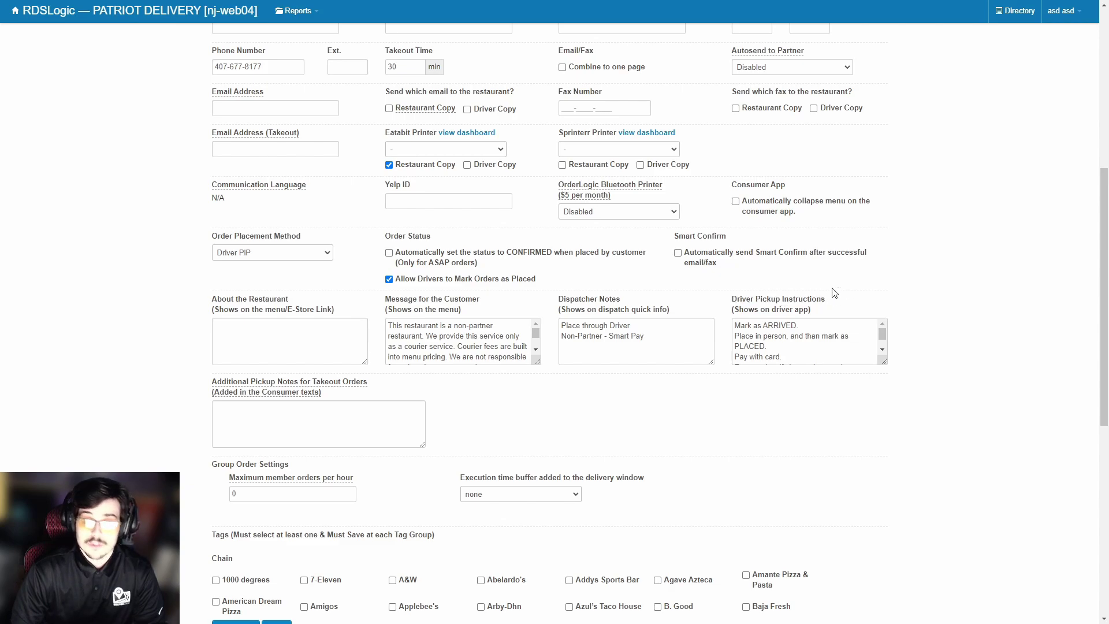
pyautogui.moveTo(733, 312); pyautogui.dragTo(803, 316)
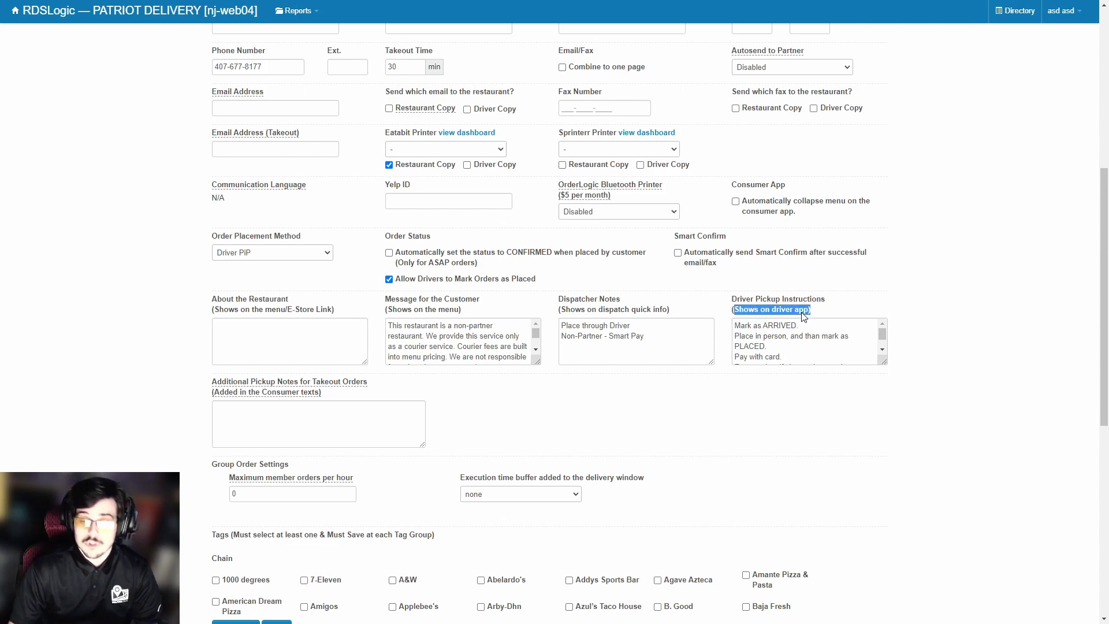
pyautogui.click(774, 327)
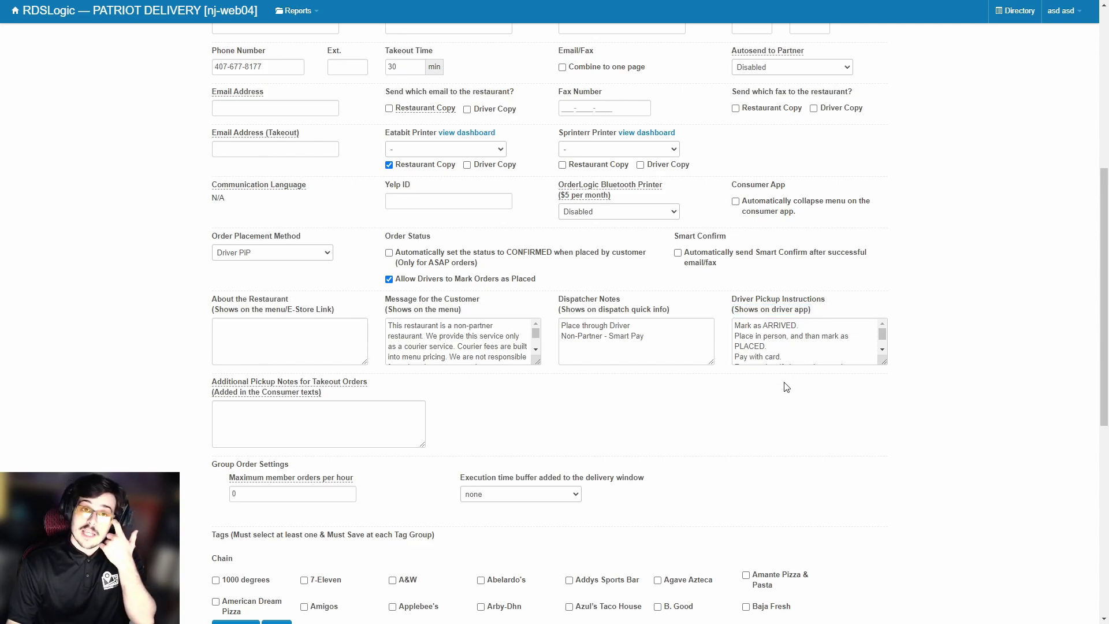